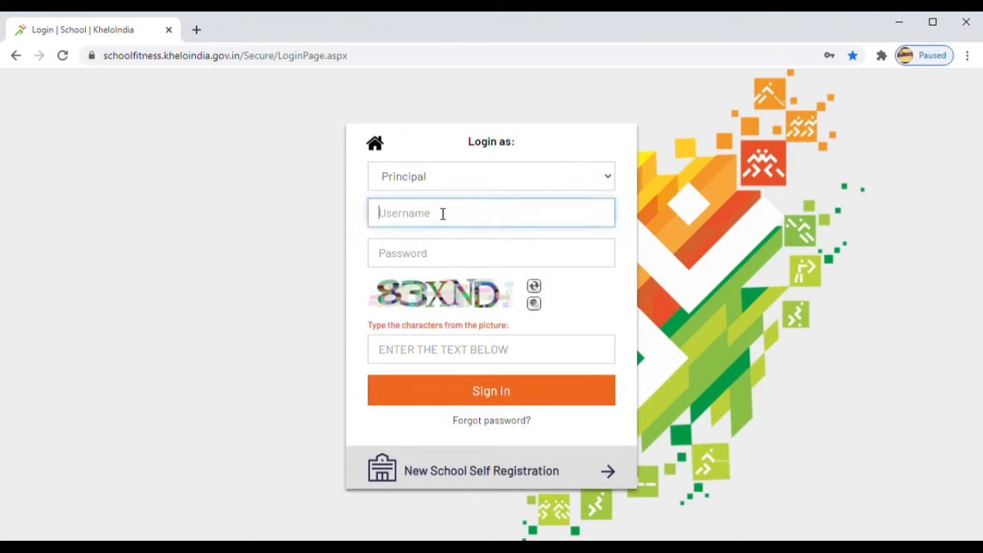
Sign in as the principal with the school username, account password and captcha characters
text(KI29160500202)
click(450, 261)
key(ctrl+v)
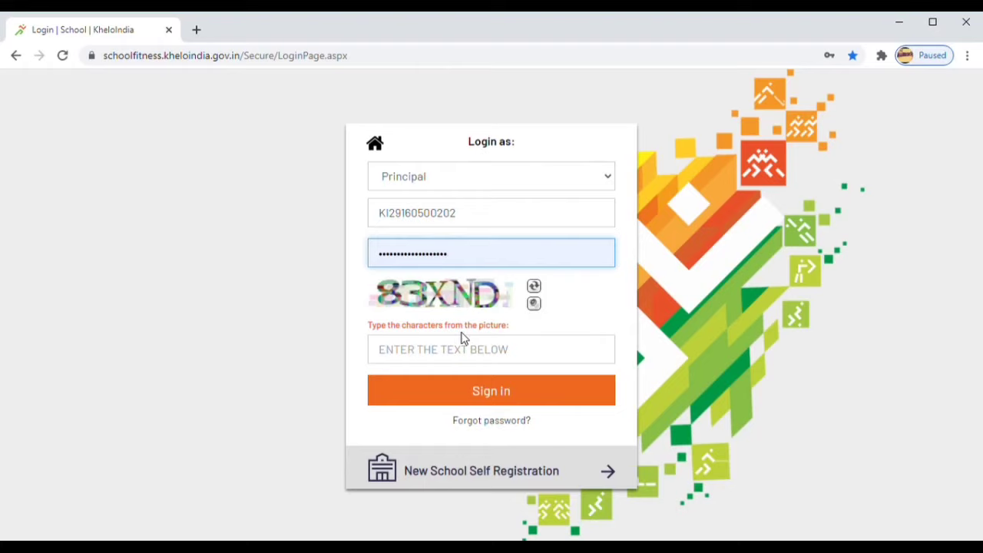
text(83XND)
click(472, 391)
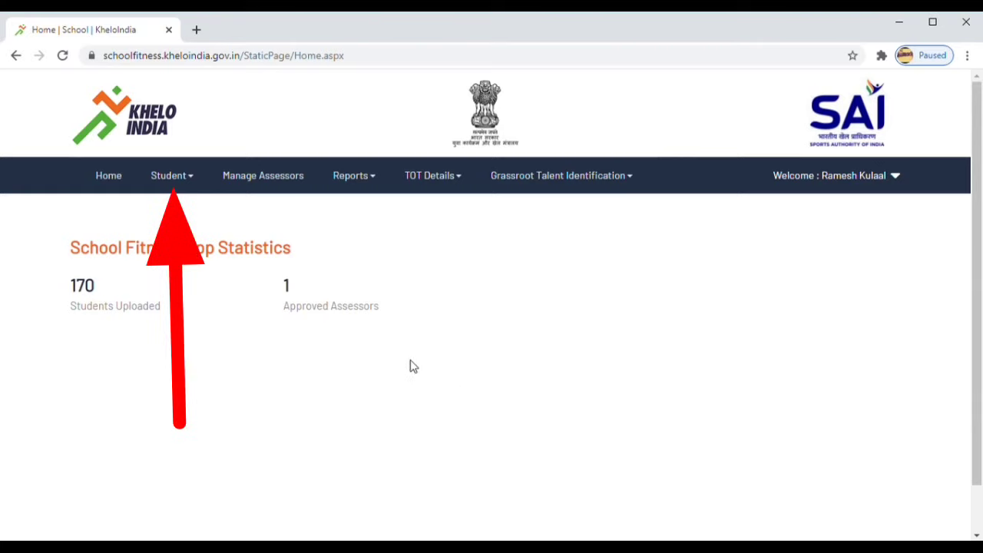
Go to Student Login/Password from the Student menu
click(193, 180)
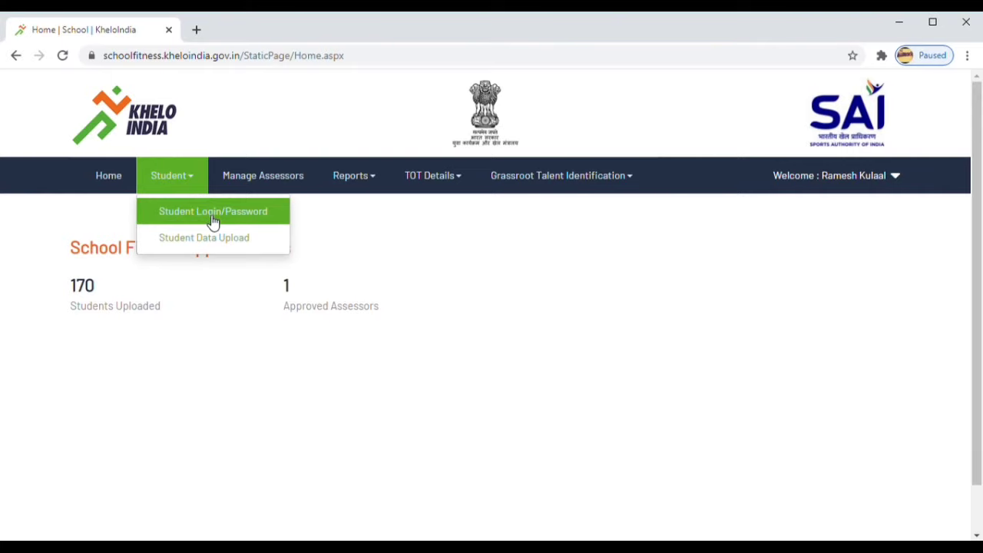
click(213, 220)
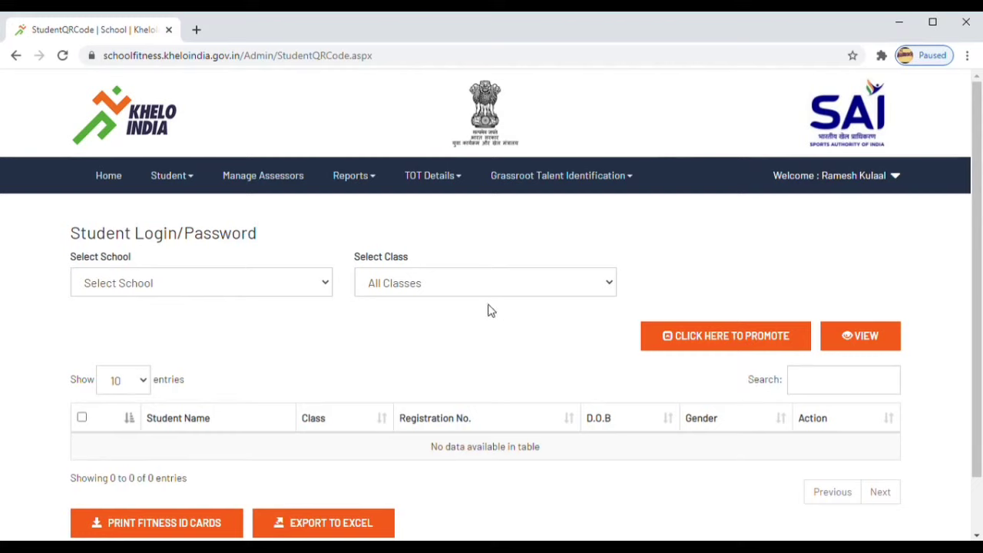
Select Government Highschool Avarse as the school, with the class filter on All Classes
click(326, 286)
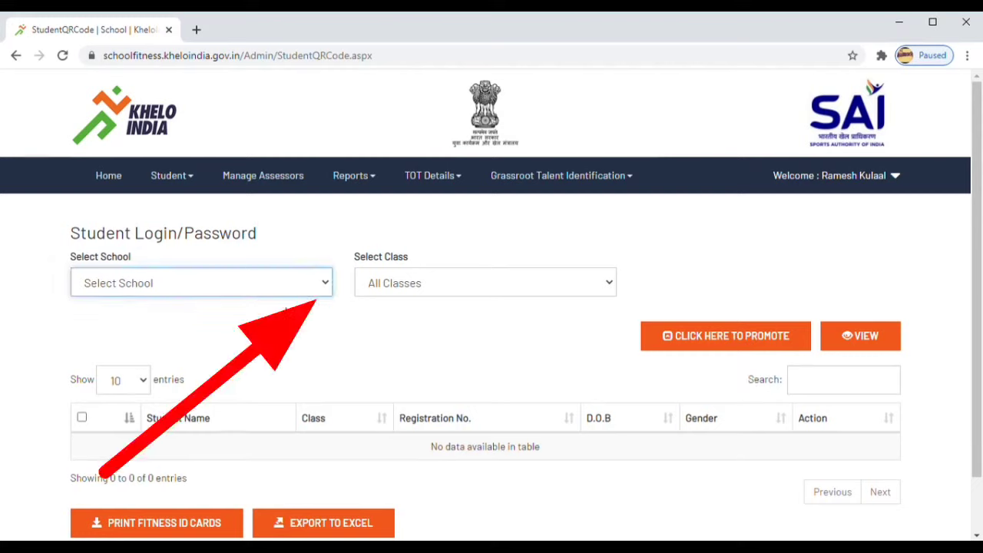
click(254, 325)
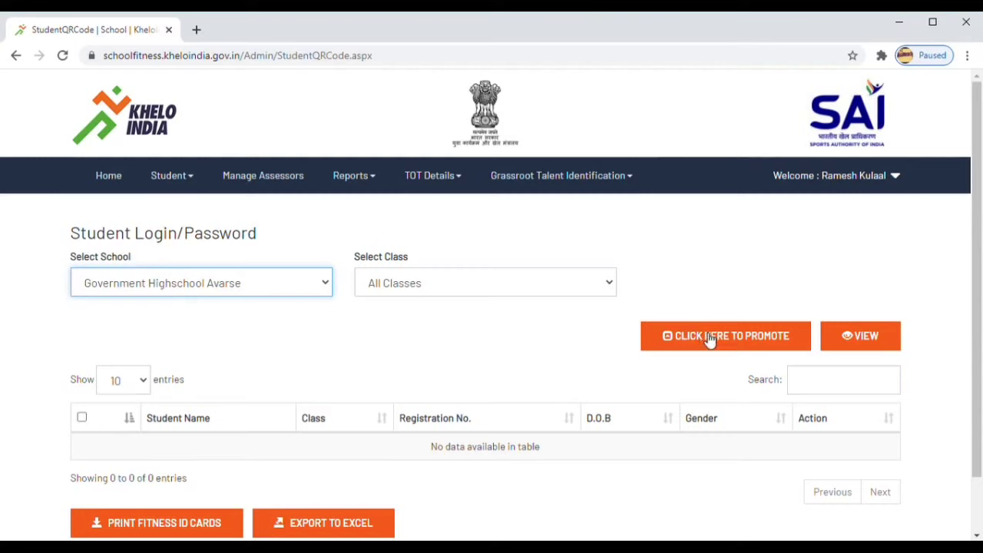
click(614, 292)
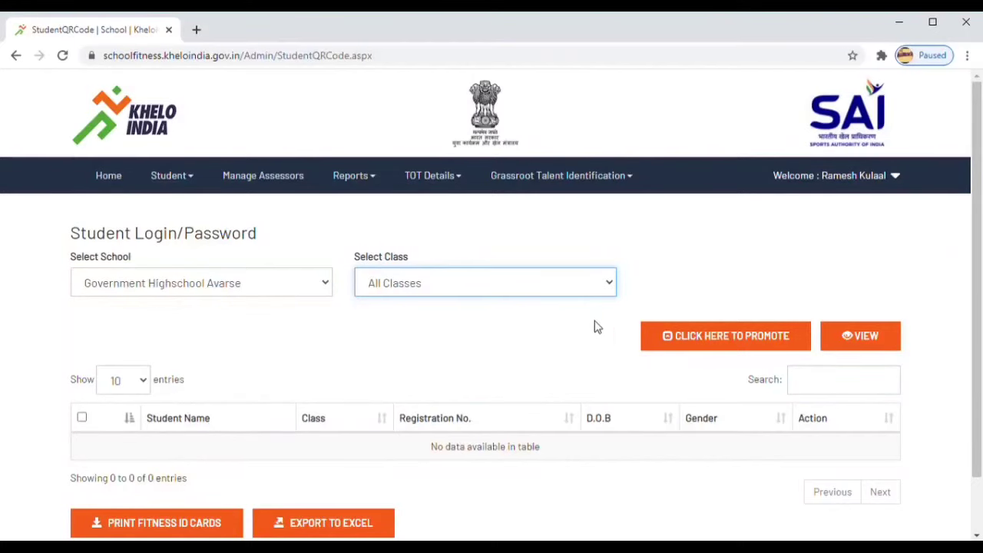
click(666, 283)
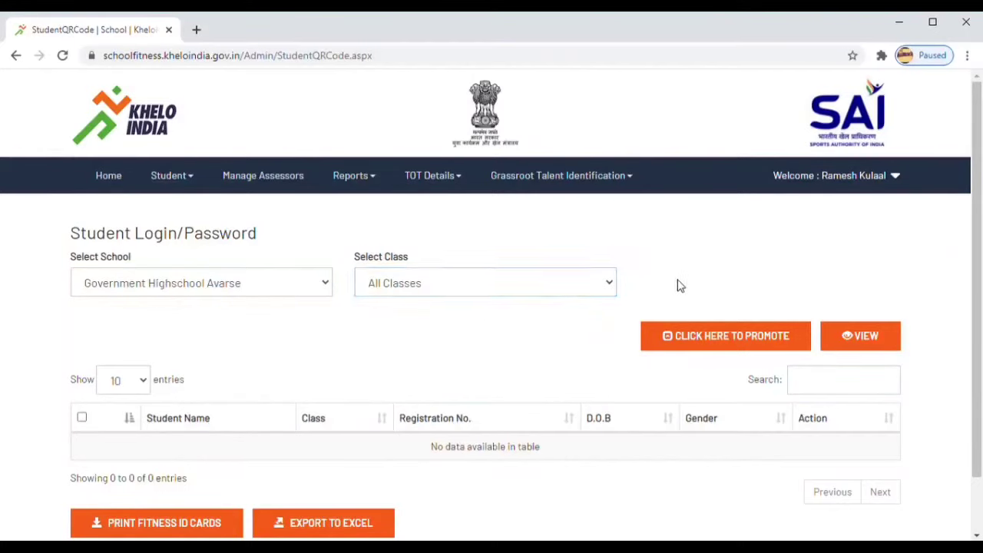
Promote VIII-A to IX-A, IX-A to X-A and X-A to XI-A, accepting the terms
click(758, 343)
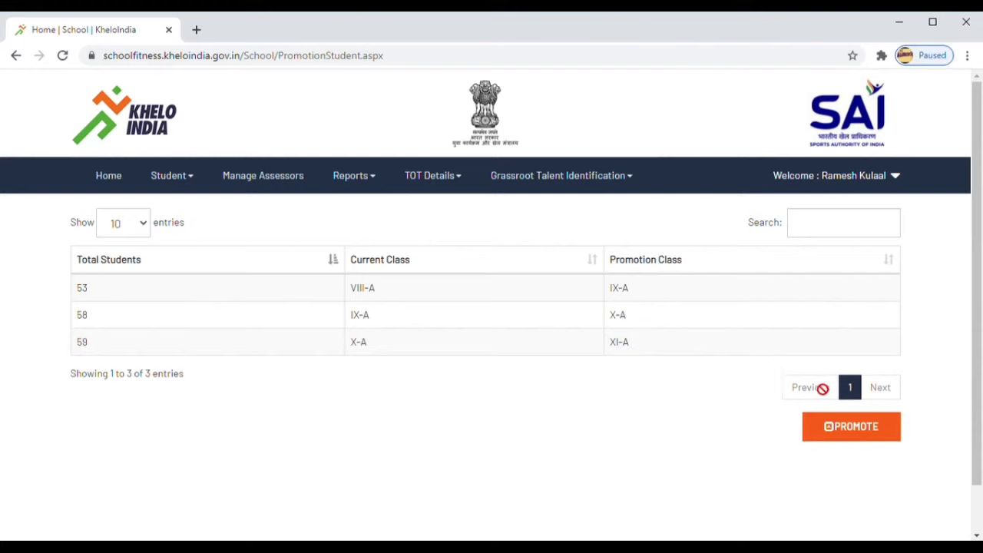
click(851, 431)
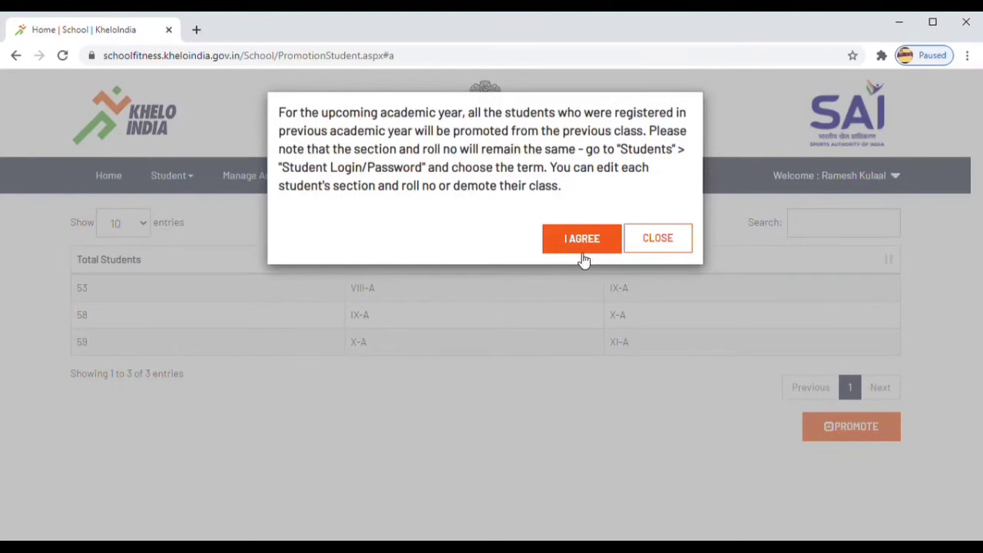
click(572, 247)
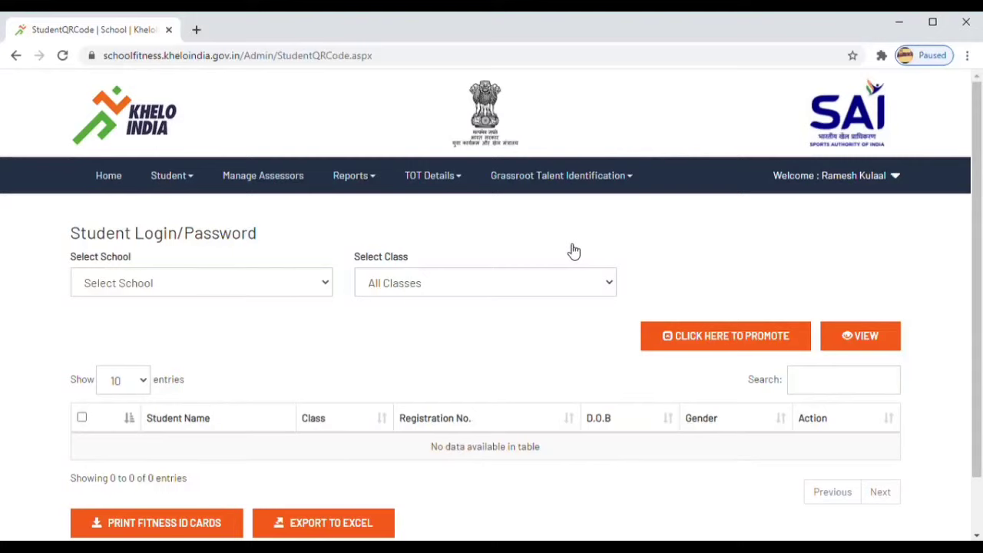
View Government Highschool Avarse students for All Classes, now in classes IX-A, X-A, XI-A
click(978, 502)
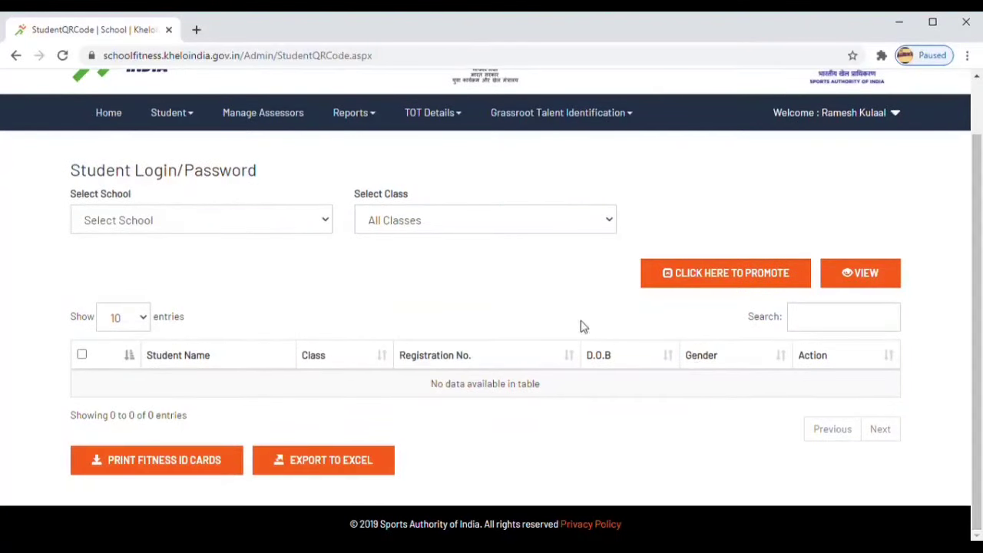
click(325, 225)
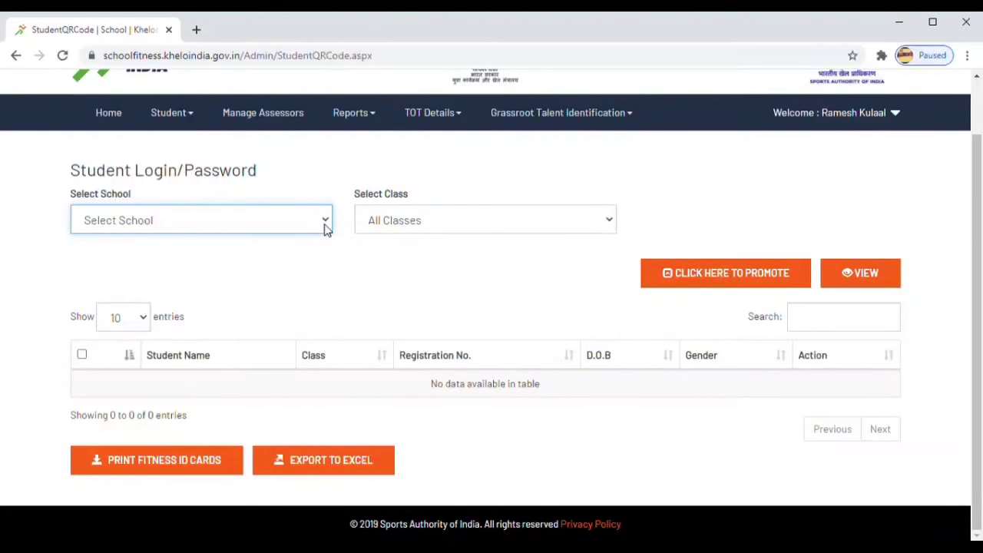
click(263, 261)
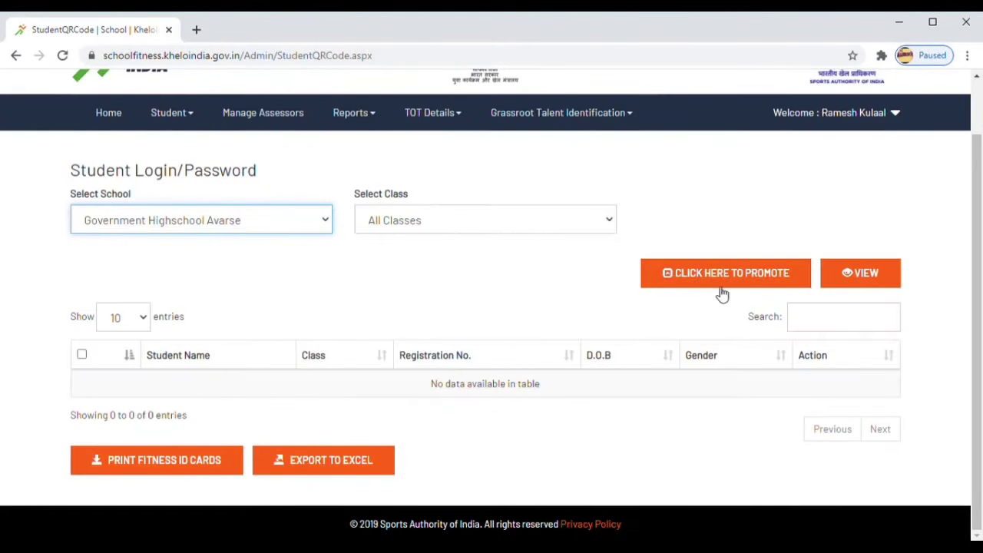
click(871, 277)
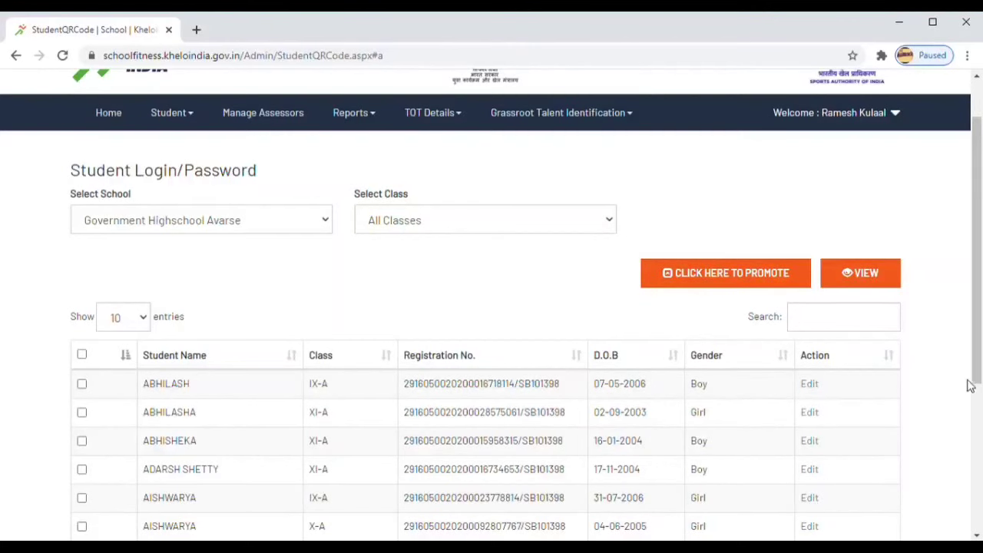
Filter the student table to class IX-A, showing 53 entries
scroll(977, 431, down, 3)
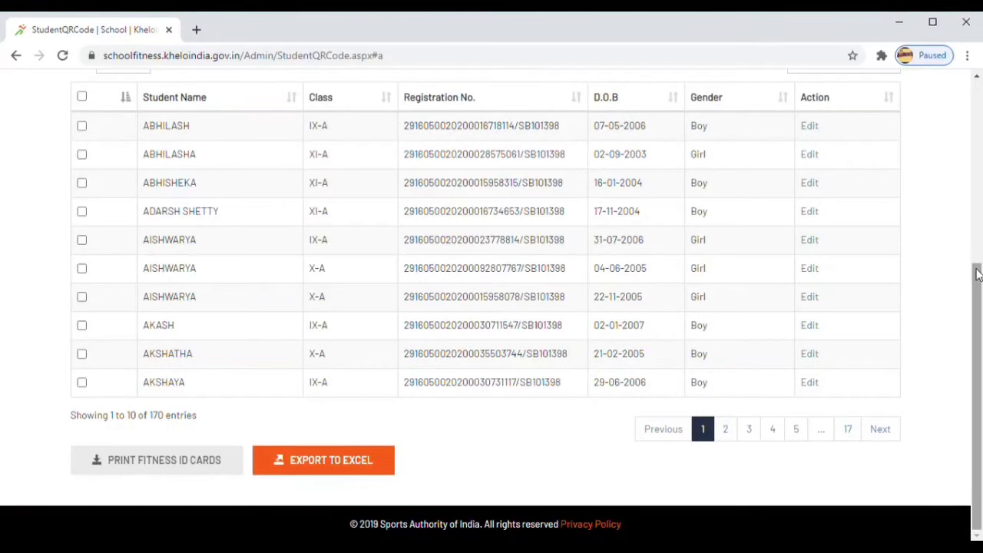
click(977, 204)
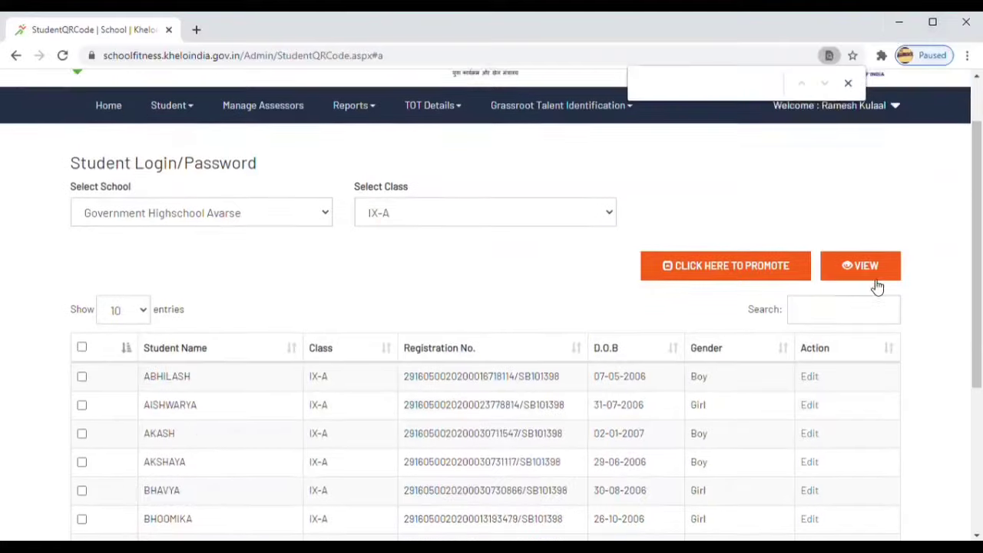
scroll(876, 284, down, 1)
scroll(878, 286, down, 3)
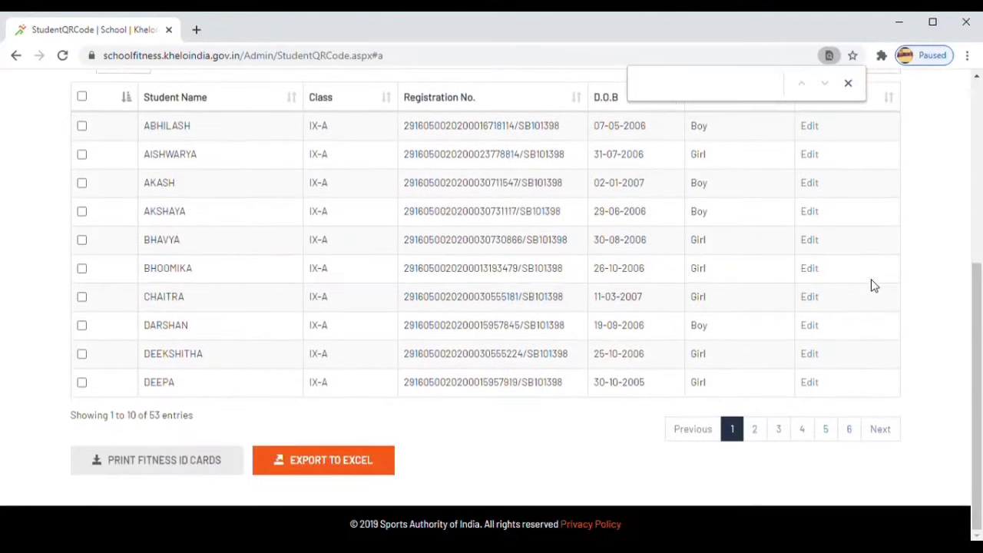
scroll(873, 286, up, 1)
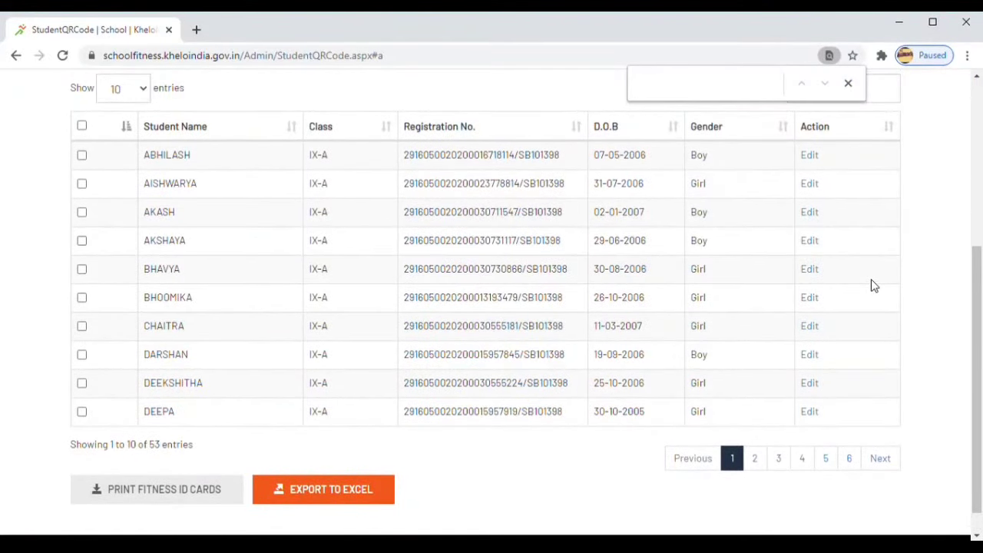
Dismiss the no-record warning and tick all ten IX-A students on the first page
click(168, 493)
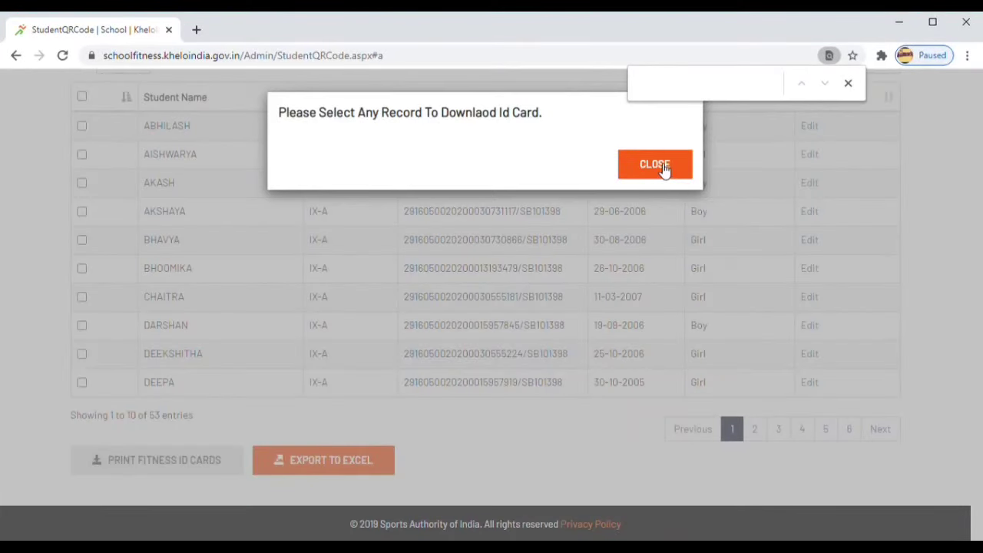
click(665, 170)
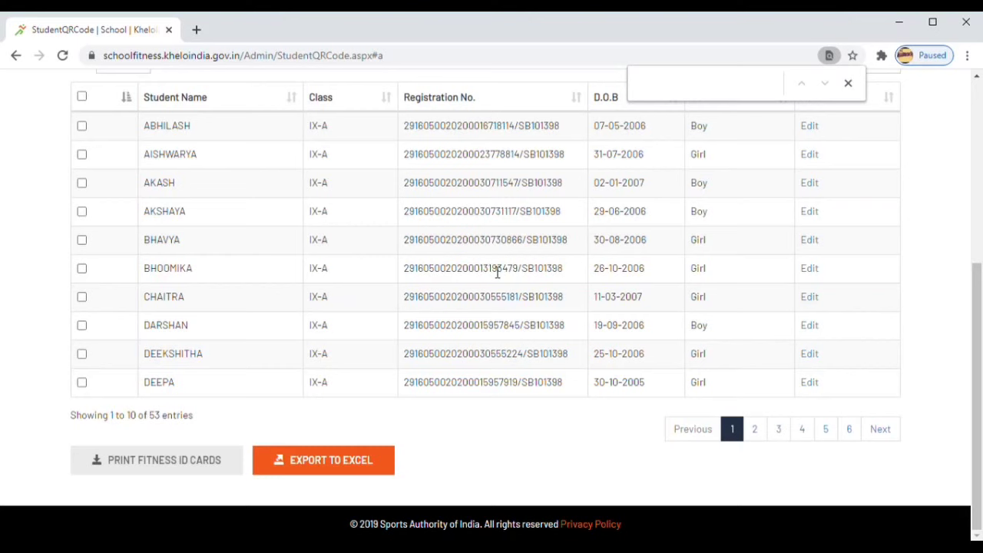
click(81, 98)
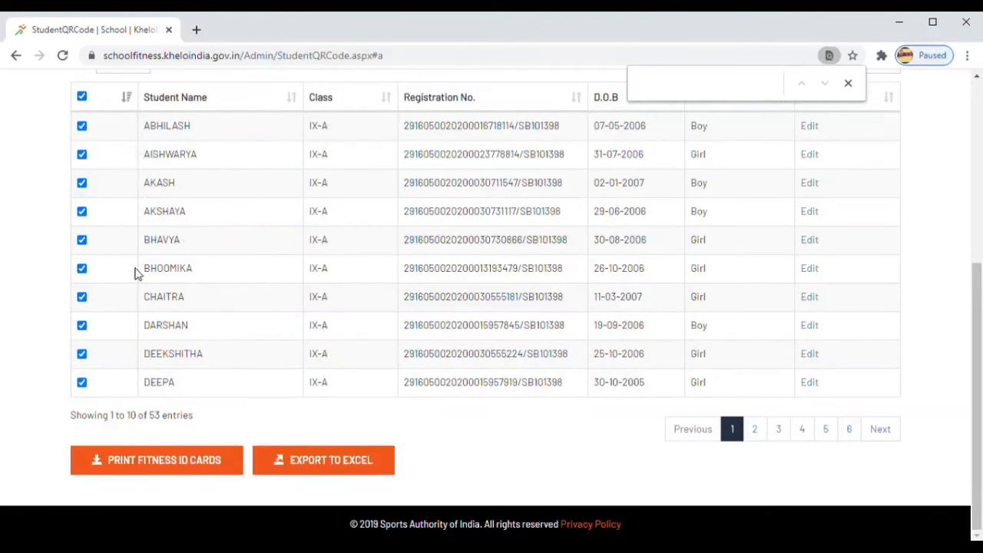
scroll(134, 275, up, 1)
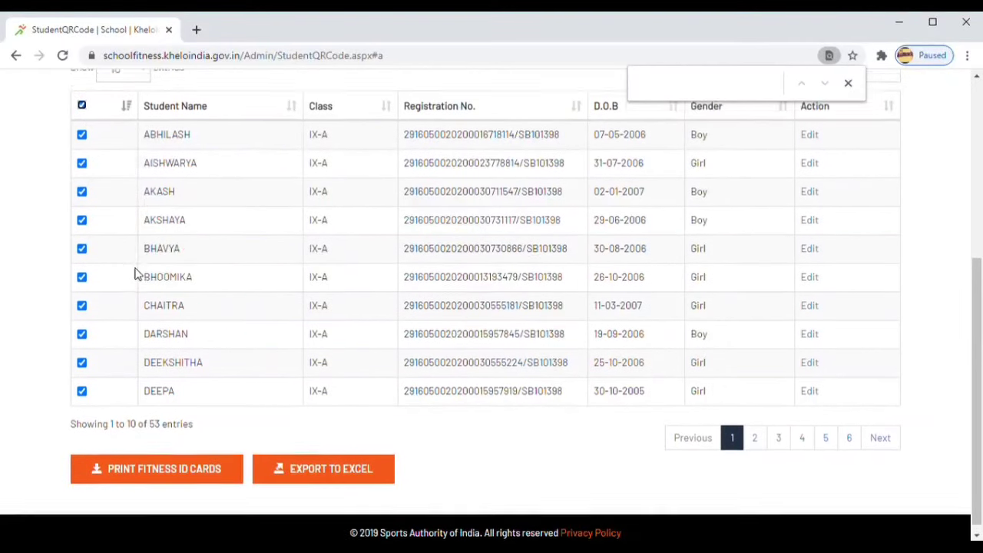
scroll(135, 274, up, 1)
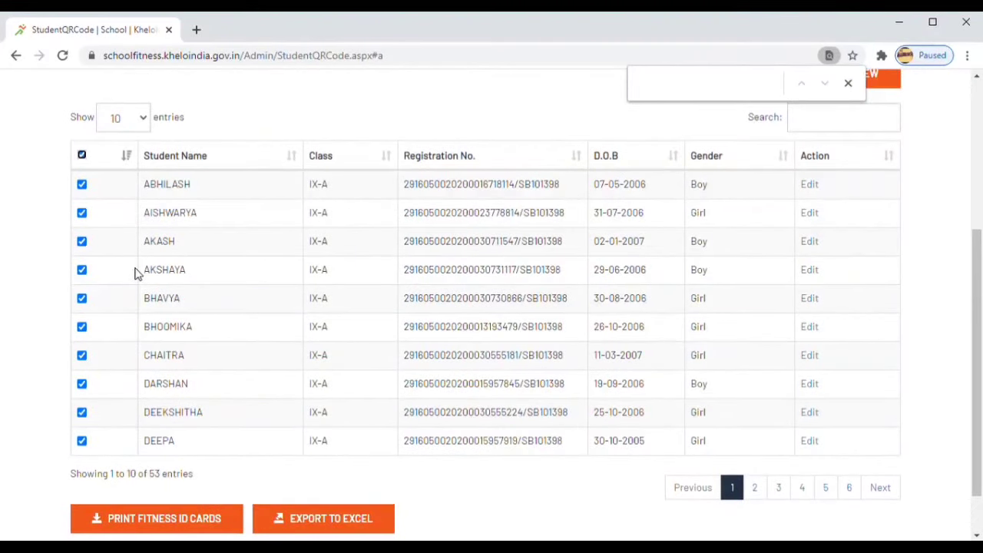
scroll(135, 274, down, 1)
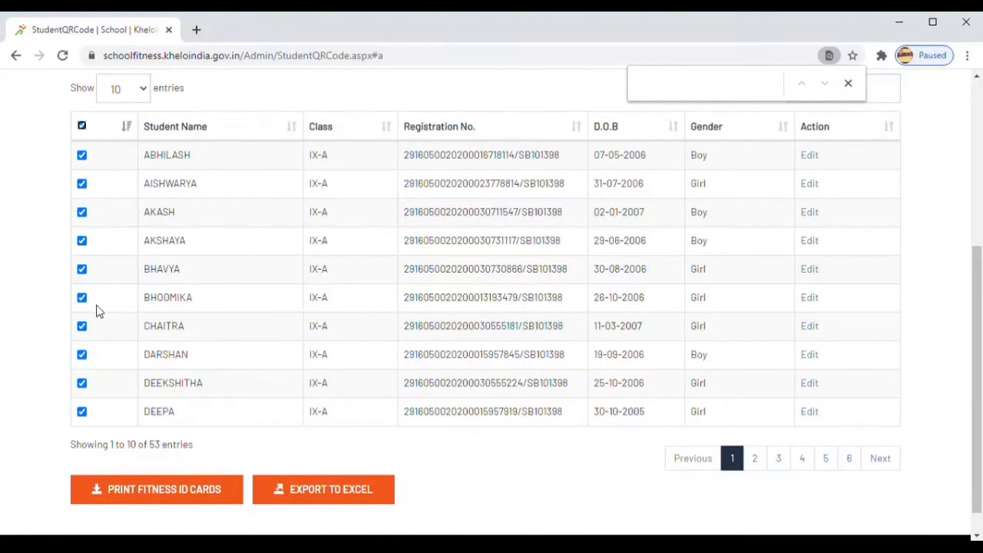
Generate the QR ID cards and print 2 copies on the EPSON L380 Series
click(189, 498)
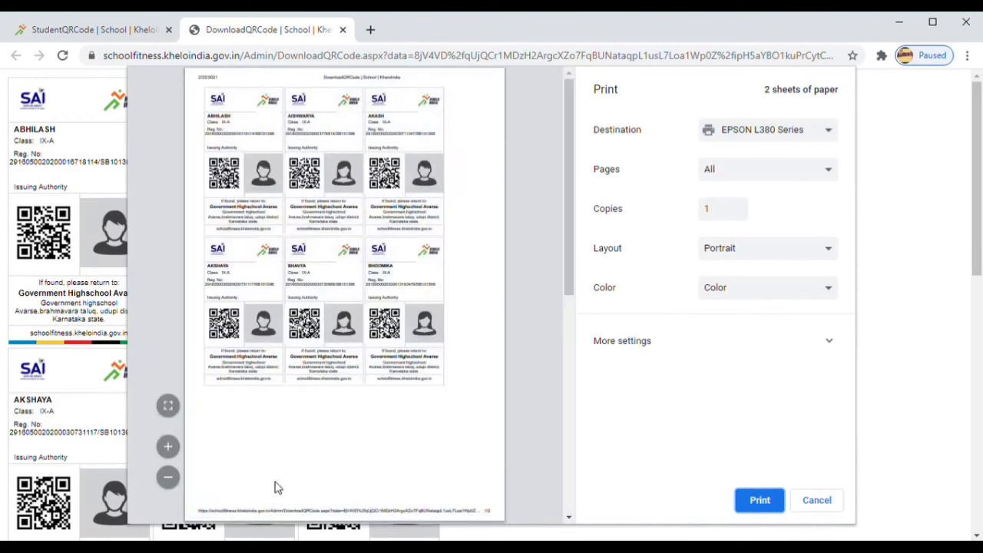
click(722, 217)
click(736, 209)
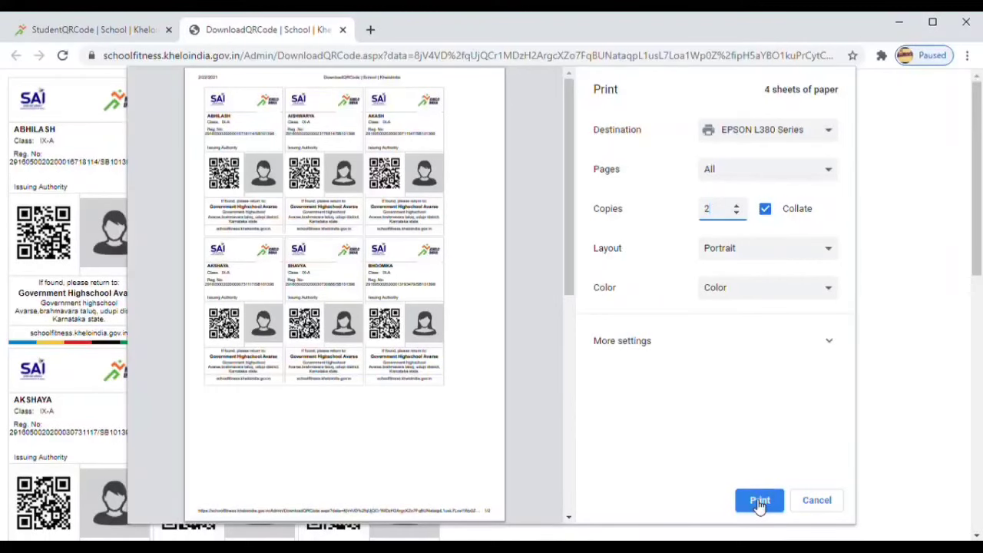
click(760, 500)
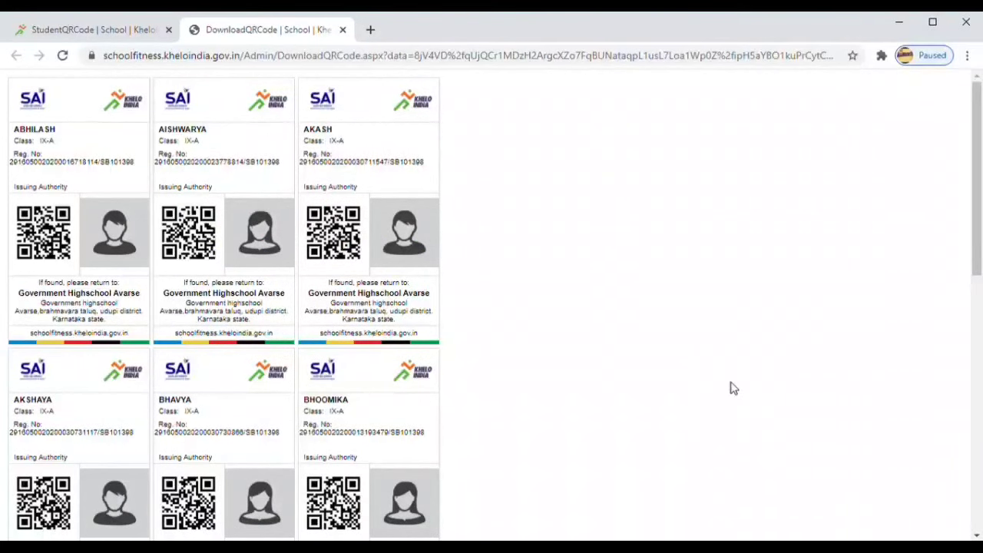
scroll(732, 388, down, 5)
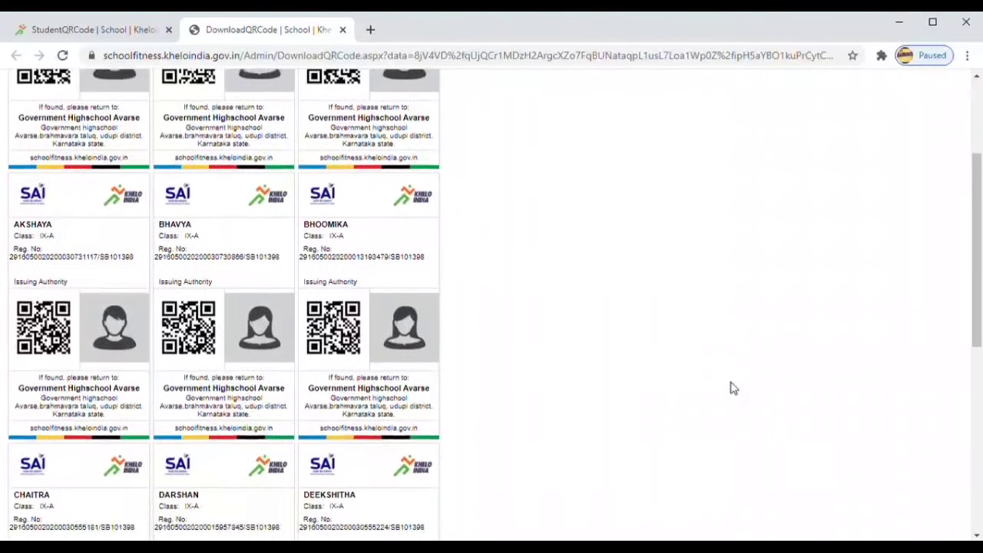
scroll(731, 388, down, 3)
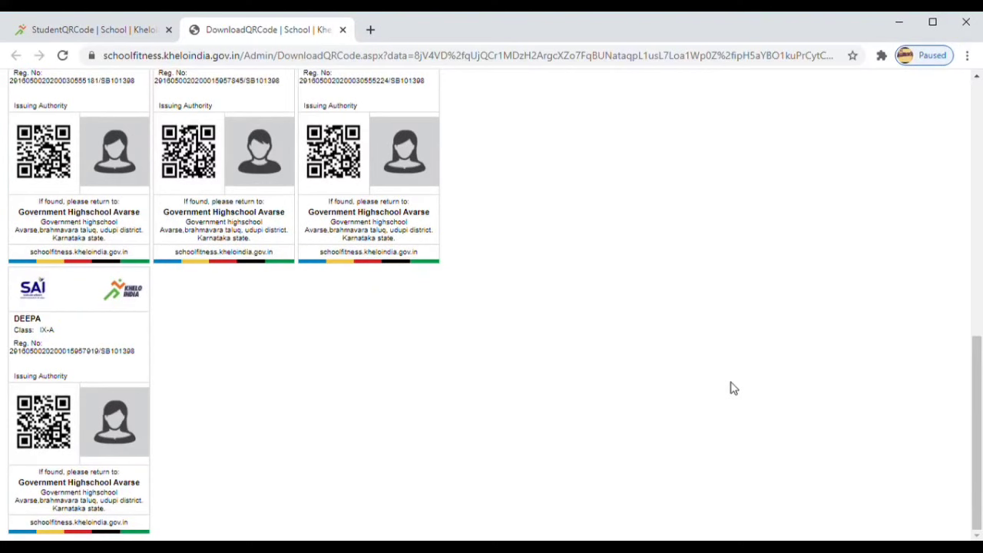
scroll(732, 388, up, 2)
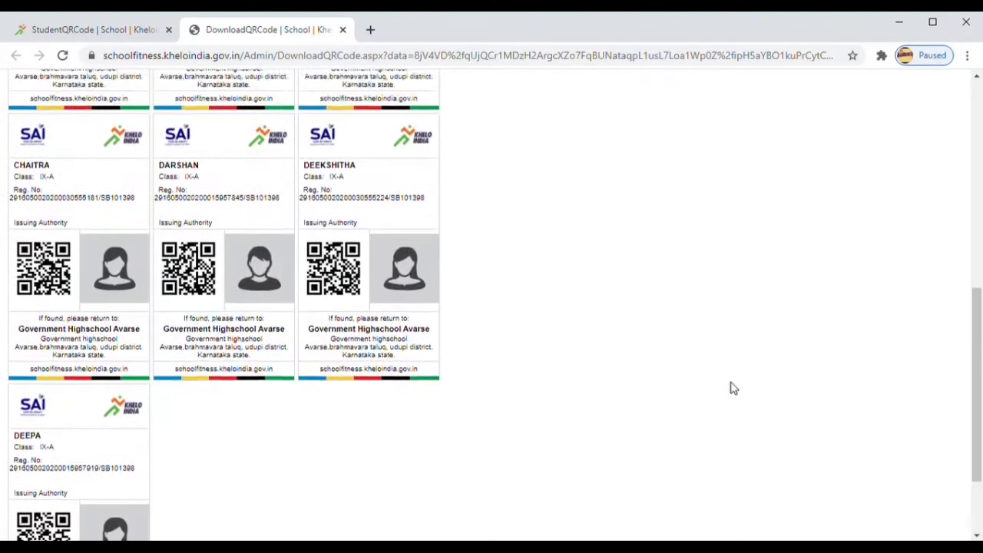
scroll(732, 388, up, 3)
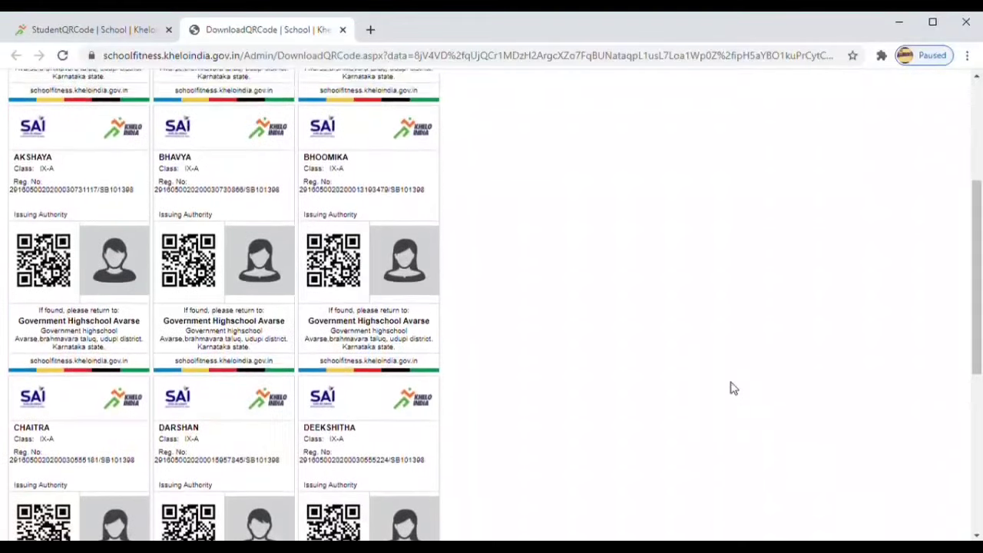
scroll(732, 388, up, 3)
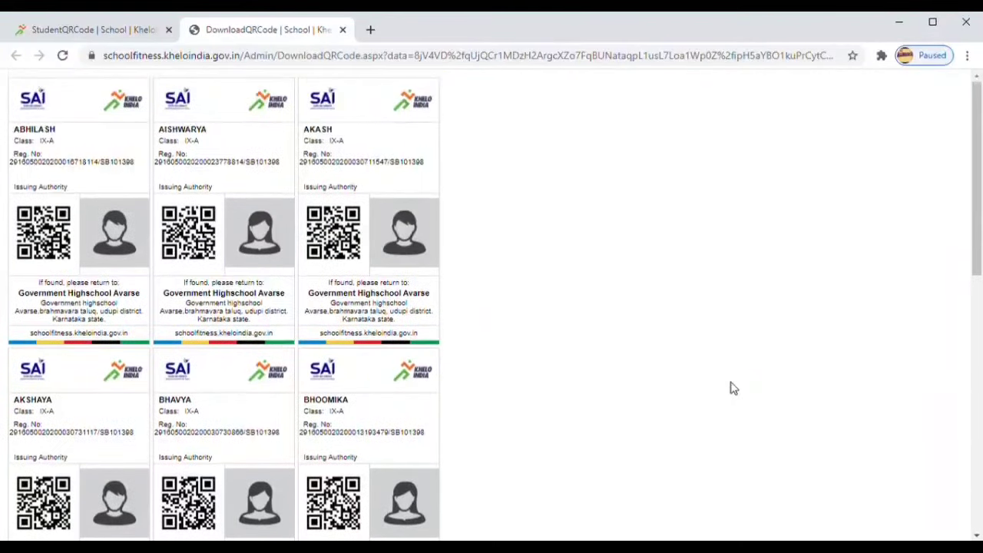